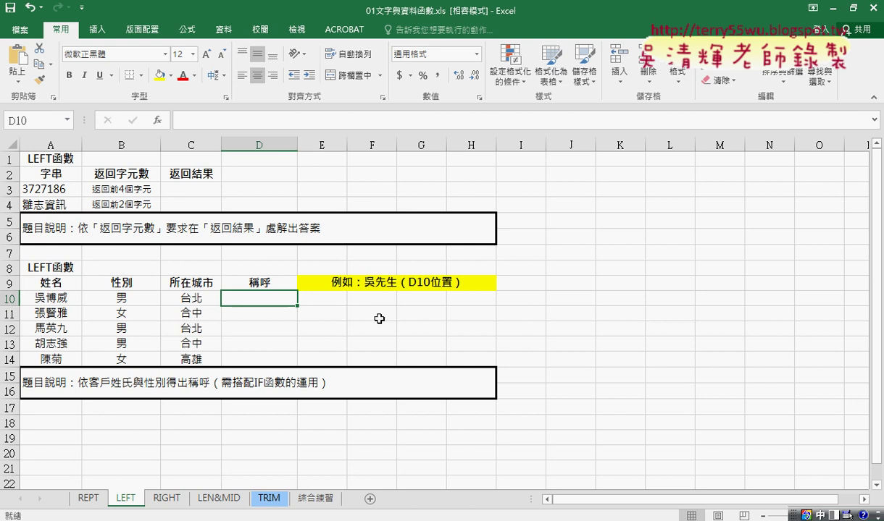
Mark the names in A10, the surname in example E9 and gender 男 in red, then clear the marks
left_click(58, 296)
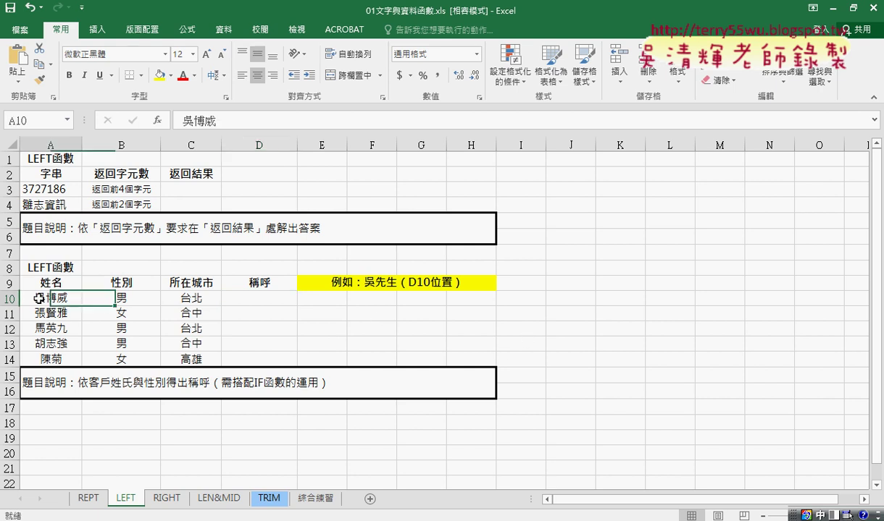
left_click(410, 286)
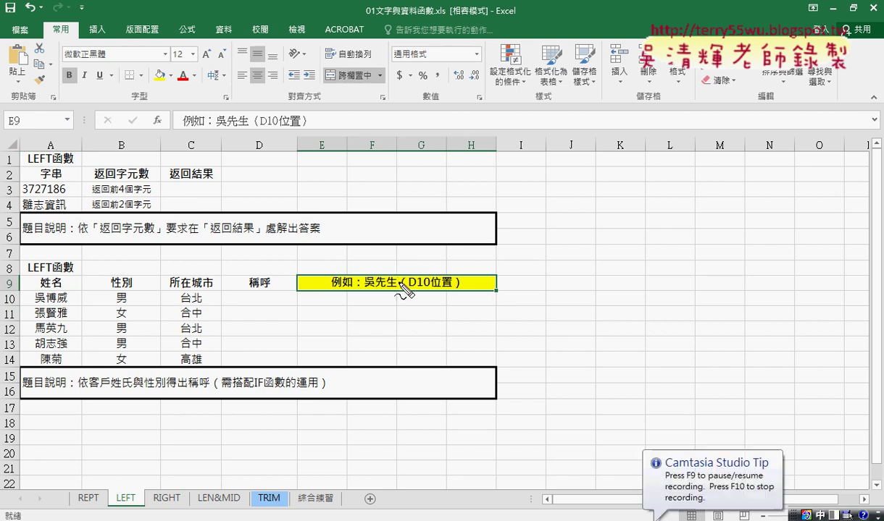
mouse_move(376, 265)
left_mouse_down()
mouse_move(376, 308)
mouse_move(360, 292)
left_mouse_up()
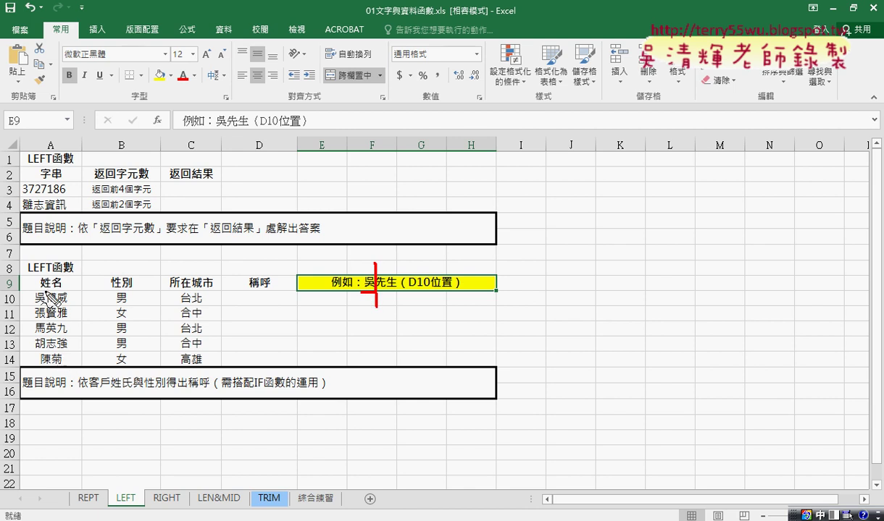
left_click_drag(48, 287, 51, 384)
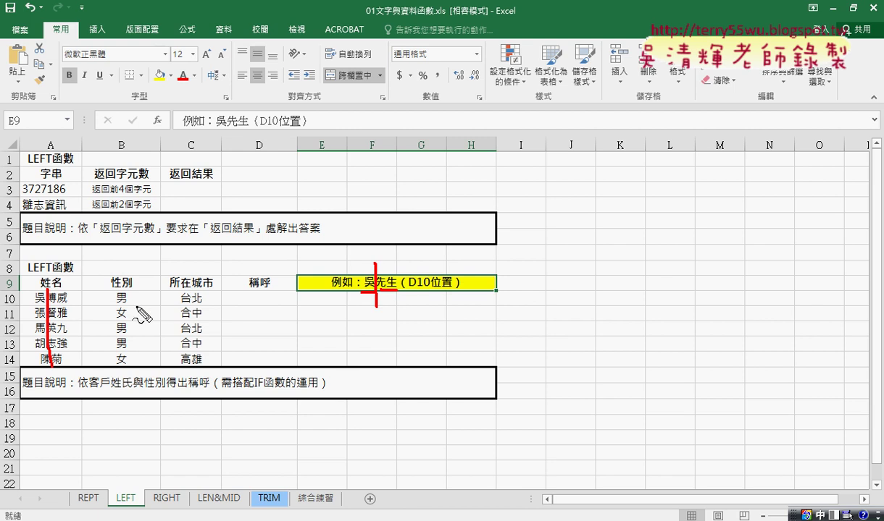
mouse_move(130, 292)
left_mouse_down()
mouse_move(109, 303)
mouse_move(135, 300)
mouse_move(129, 306)
left_mouse_up()
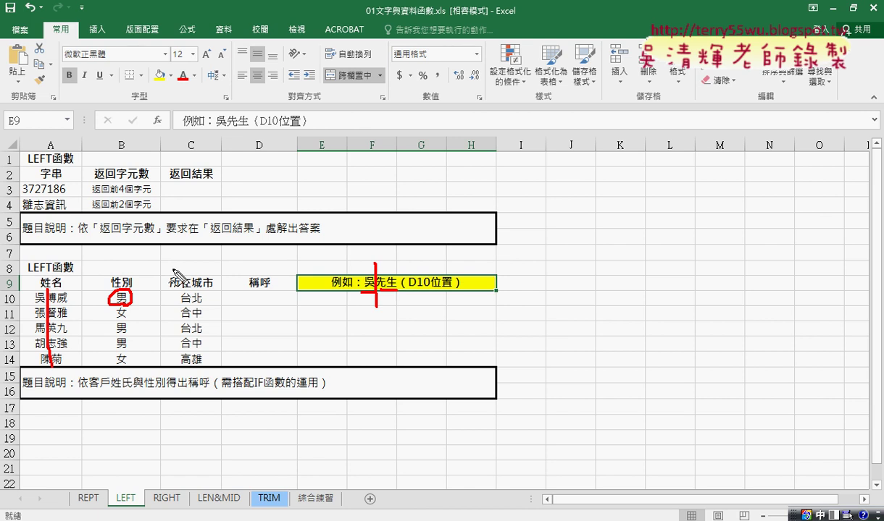
mouse_move(364, 249)
left_mouse_down()
mouse_move(366, 225)
mouse_move(374, 259)
left_mouse_up()
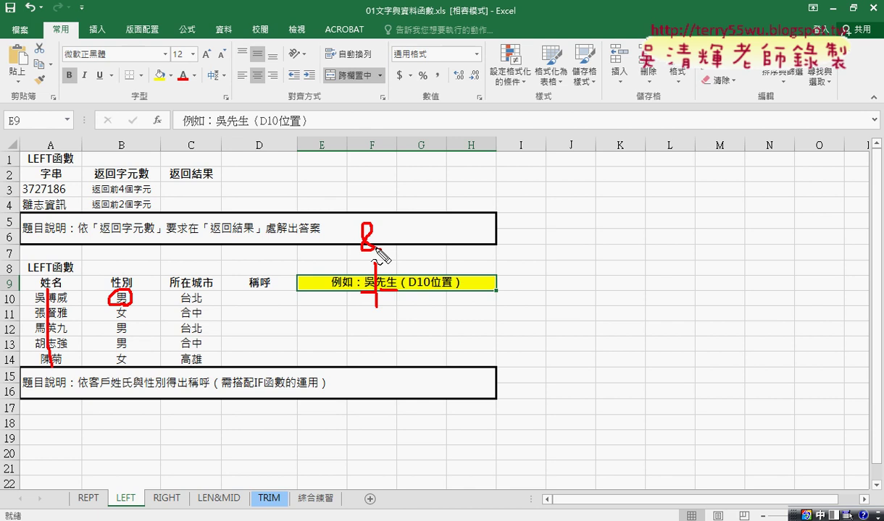
key("Escape")
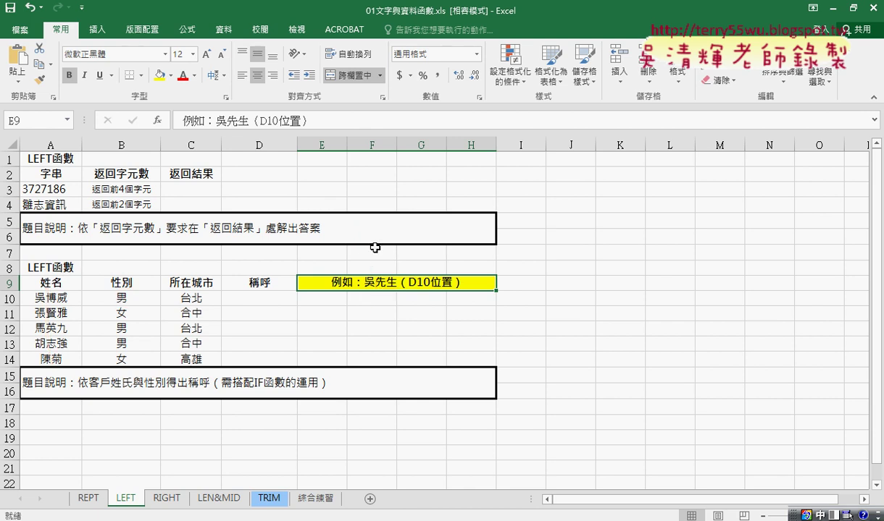
Insert the LEFT text function into D10
left_click(242, 294)
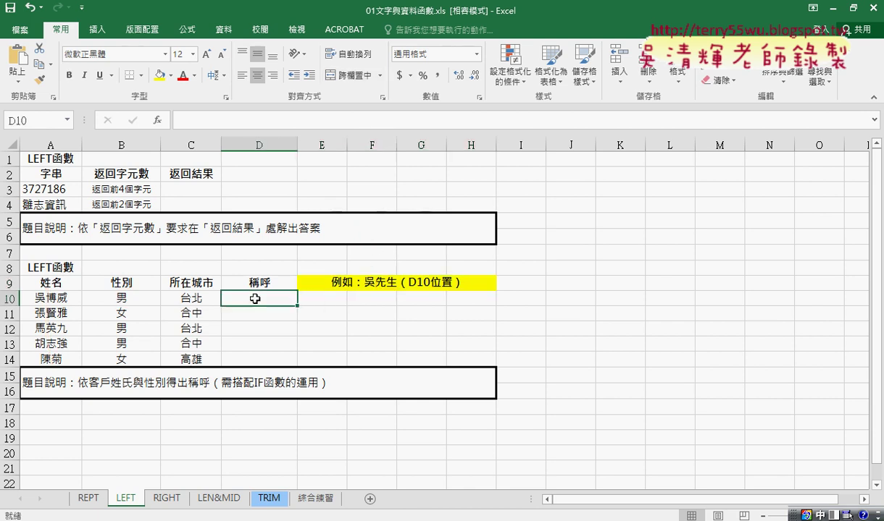
left_click(158, 121)
left_click(534, 152)
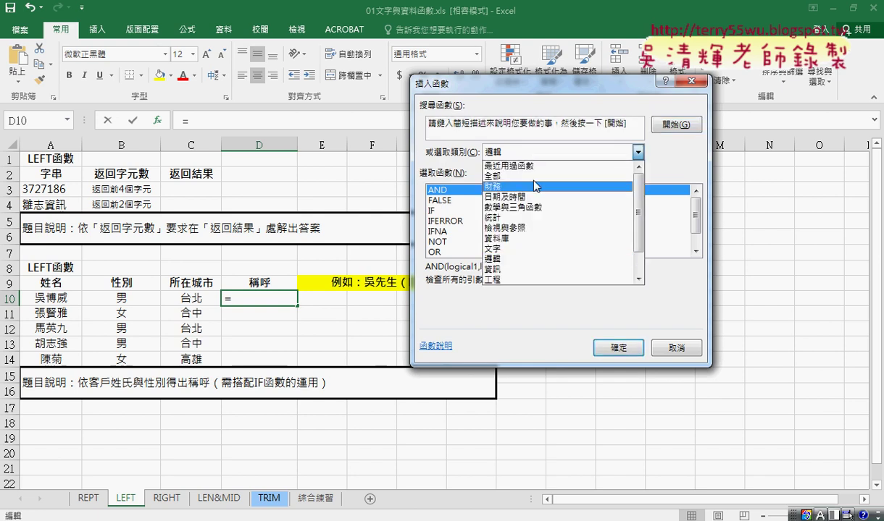
left_click(518, 248)
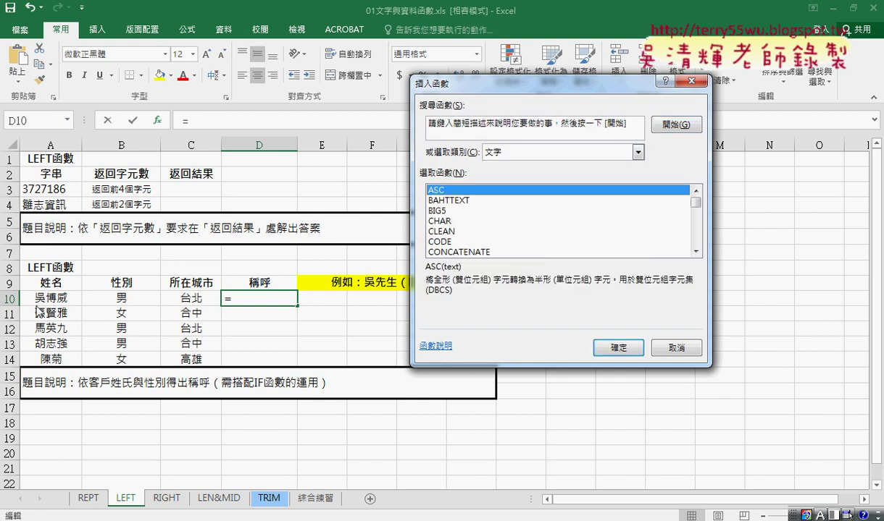
left_click_drag(696, 203, 697, 220)
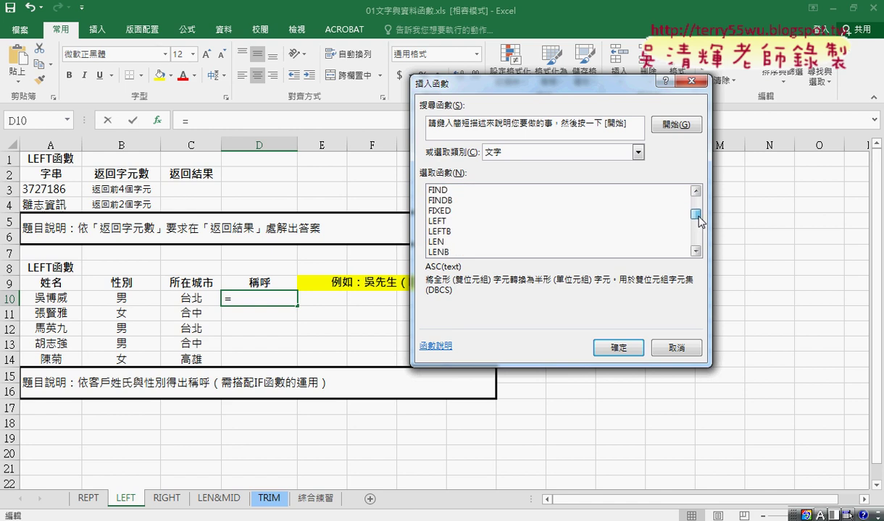
left_click(460, 222)
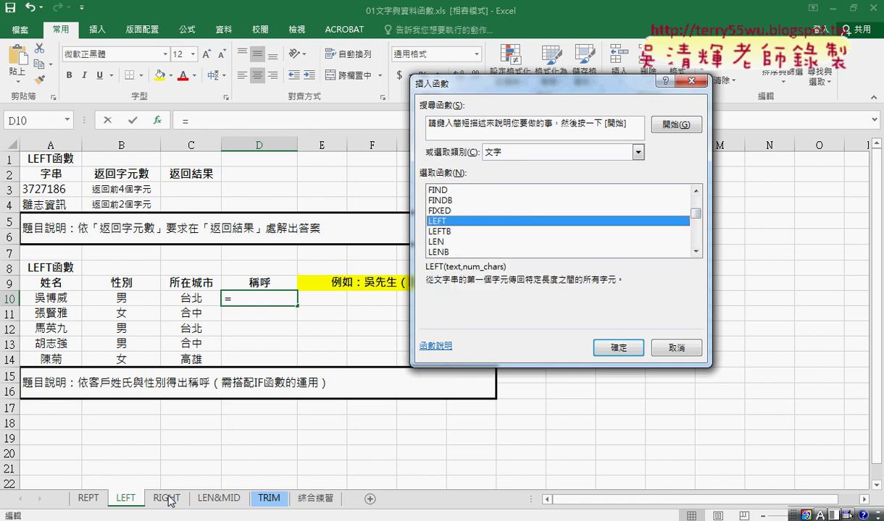
left_click(615, 347)
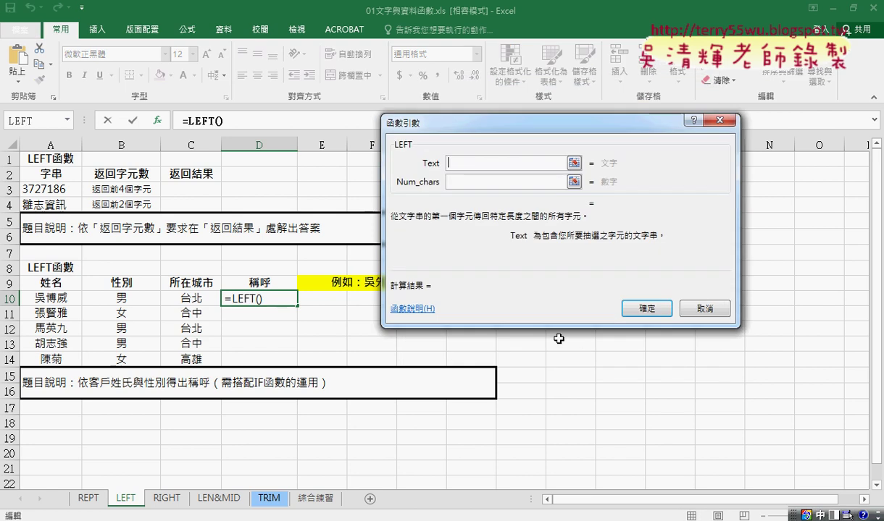
Set LEFT to Text A10 and Num_chars 1, then fill =LEFT(A10,1) down to D14
left_click(53, 297)
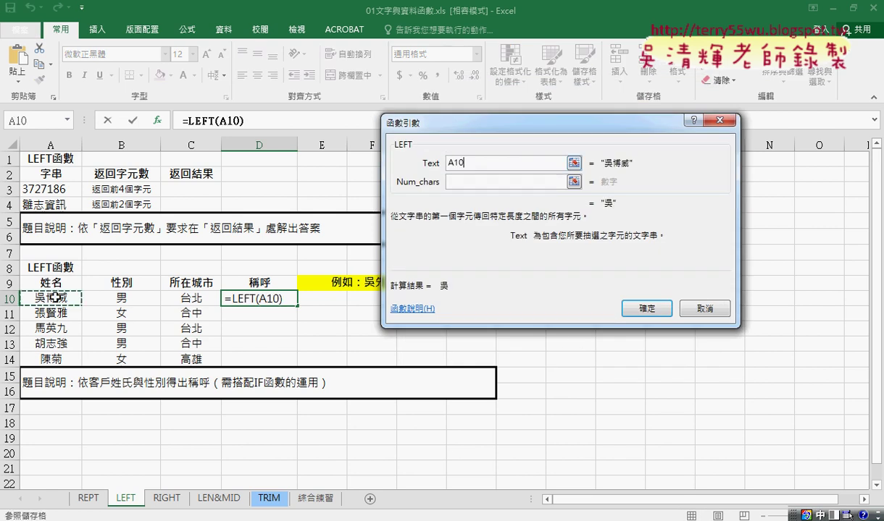
left_click(458, 183)
type("1")
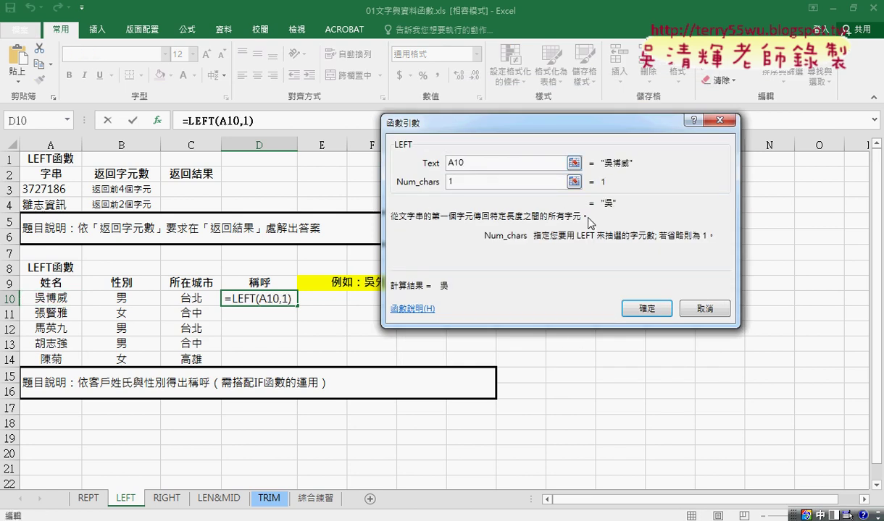
left_click(647, 309)
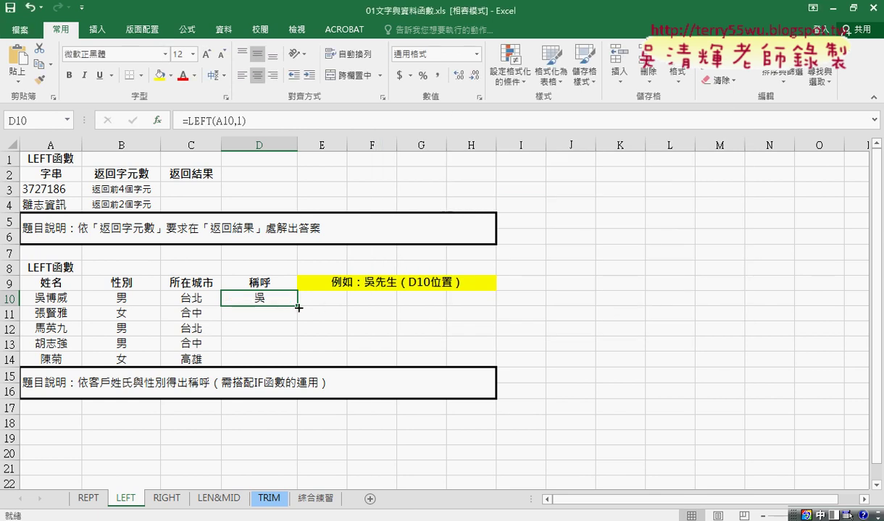
left_click_drag(296, 306, 295, 363)
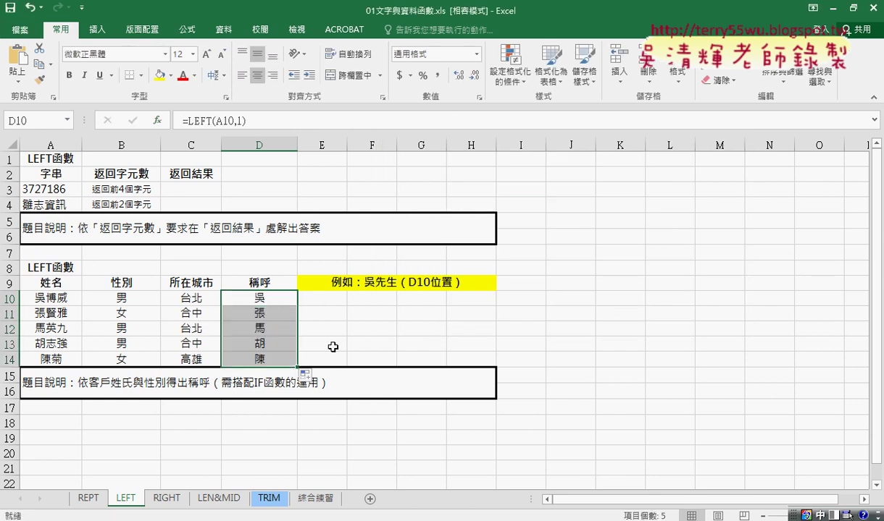
left_click(261, 296)
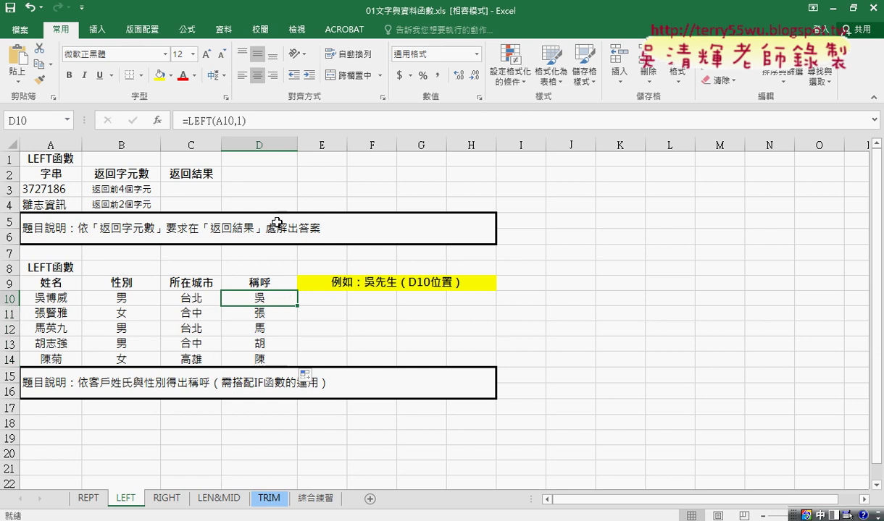
Append &"" to D10's formula, linking it to the example answer with a temporary red stroke
left_click(309, 123)
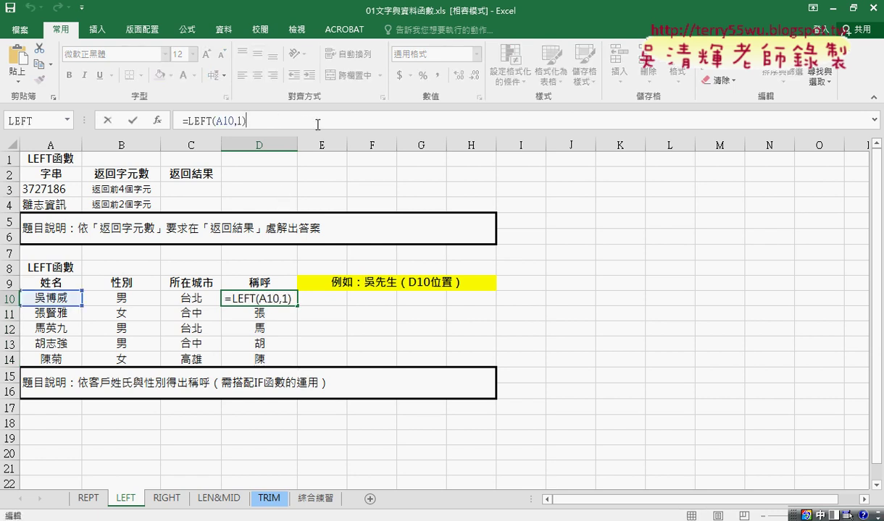
type("&\"")
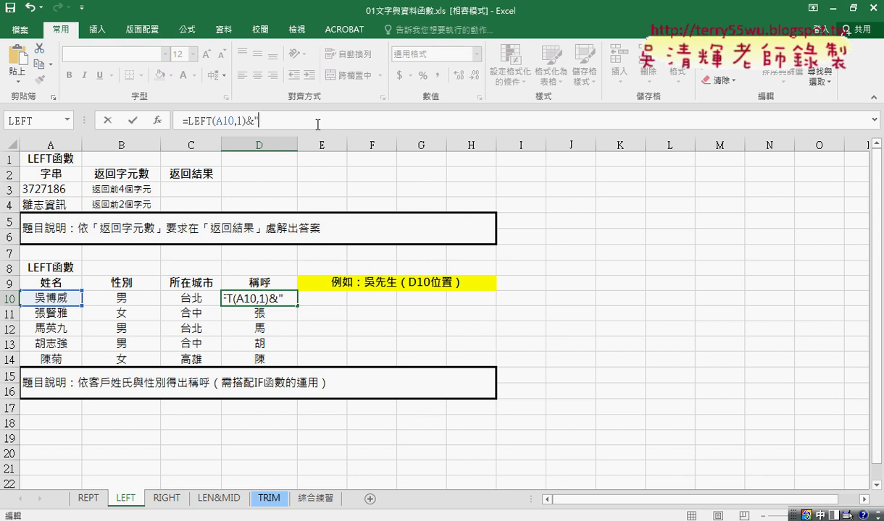
type("\"")
key("Left")
left_click(349, 138)
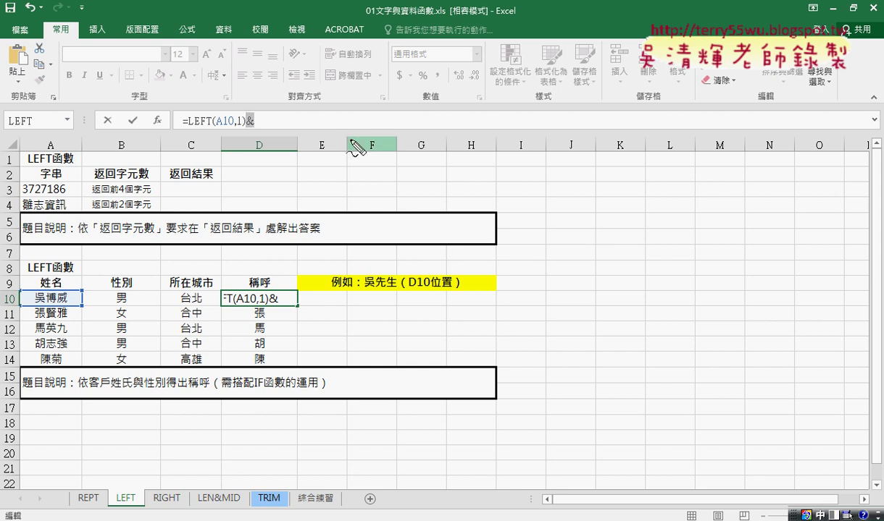
mouse_move(391, 277)
left_mouse_down()
mouse_move(264, 134)
mouse_move(283, 128)
left_mouse_up()
key("Escape")
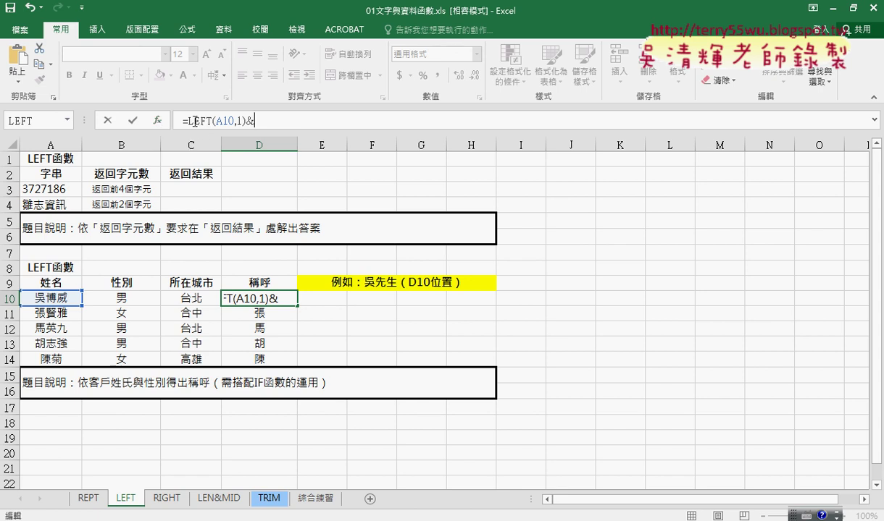
Show the recently used functions list from the Name Box and highlight IF
left_click(68, 121)
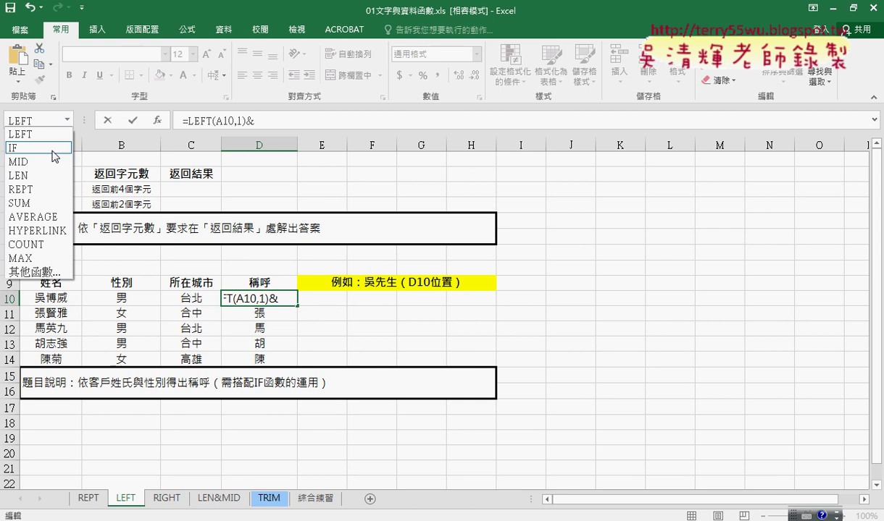
mouse_move(22, 160)
left_mouse_down()
mouse_move(31, 143)
mouse_move(27, 153)
mouse_move(293, 72)
mouse_move(298, 131)
mouse_move(325, 112)
left_mouse_up()
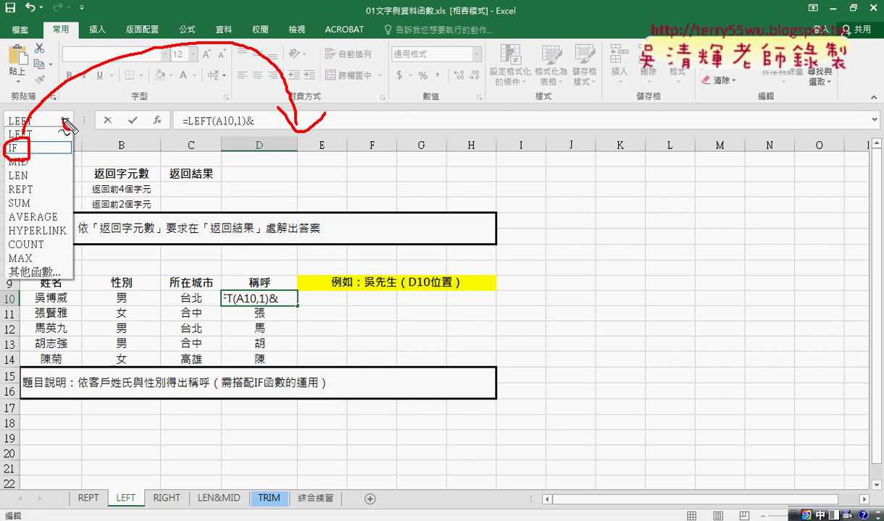
left_click_drag(66, 120, 69, 110)
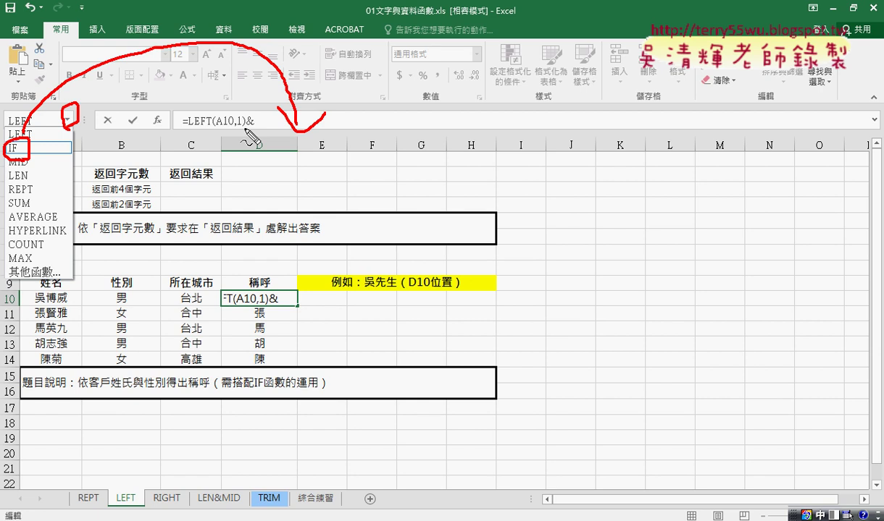
key("Escape")
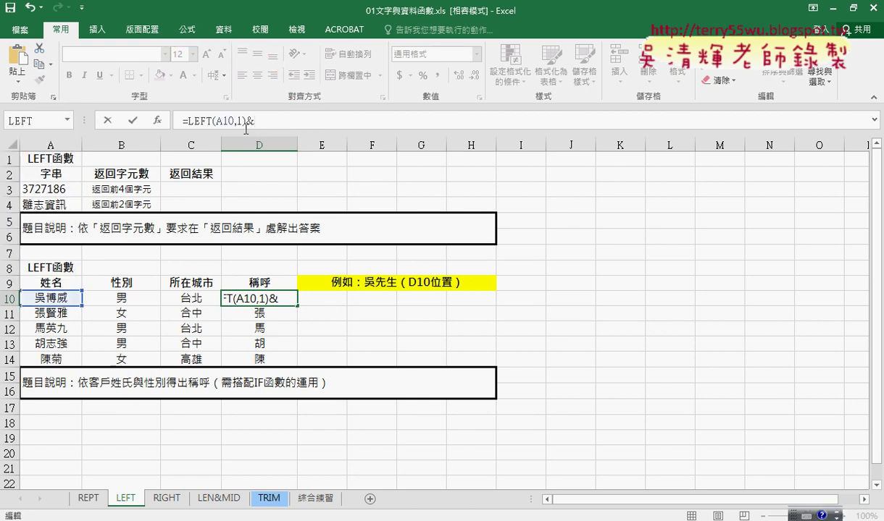
Add an IF function to D10's formula with Logical_test B10="男"
left_click(67, 119)
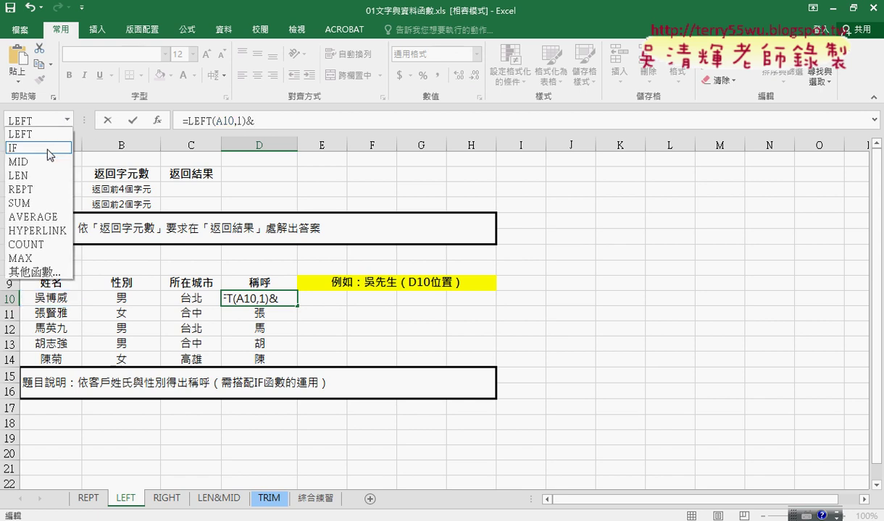
left_click(48, 149)
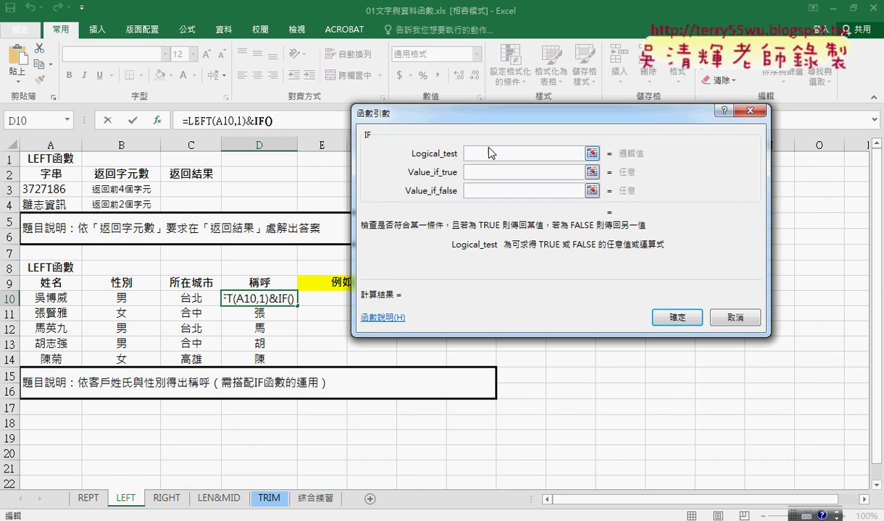
left_click_drag(479, 121, 426, 55)
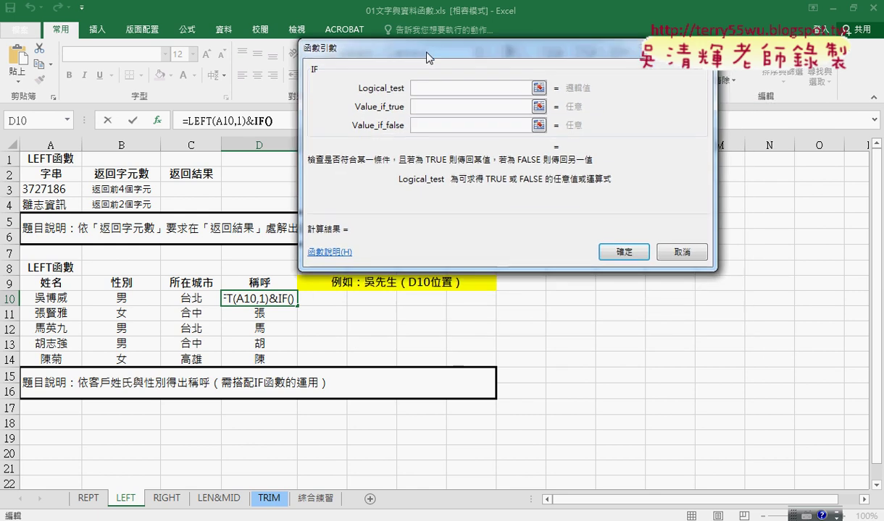
left_click(136, 299)
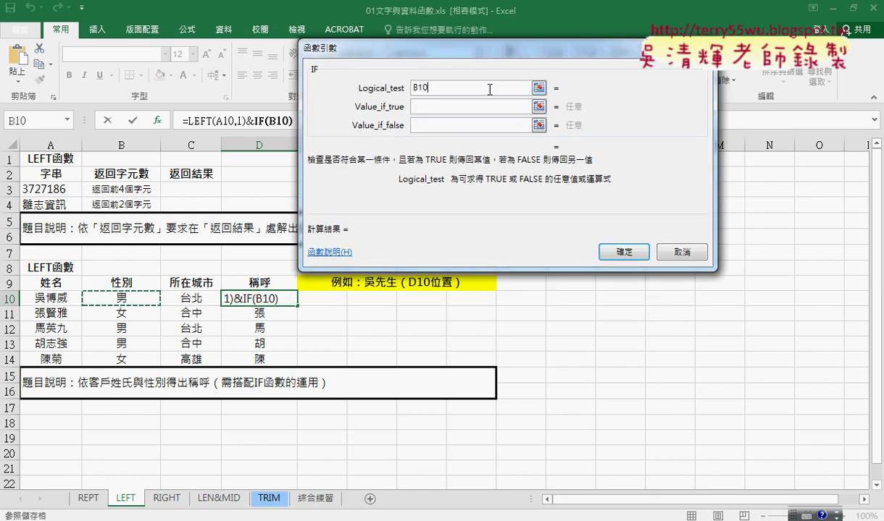
type("=\"\"")
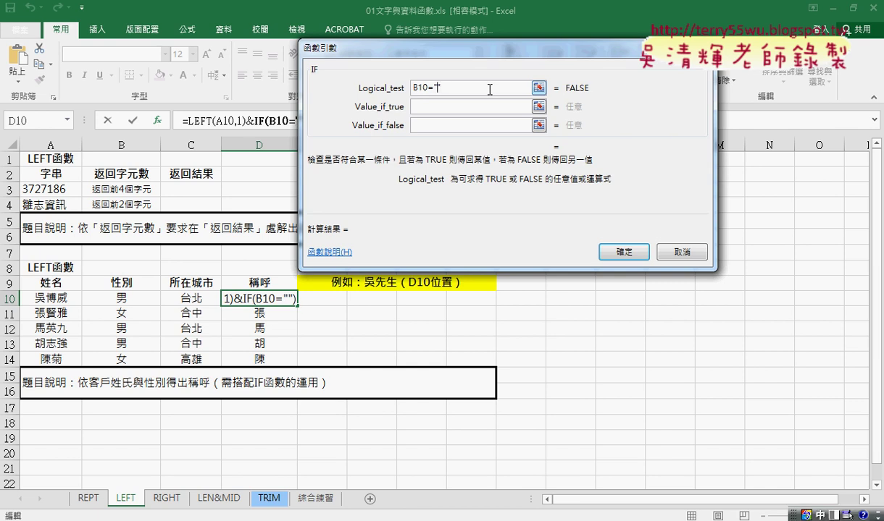
type("v6")
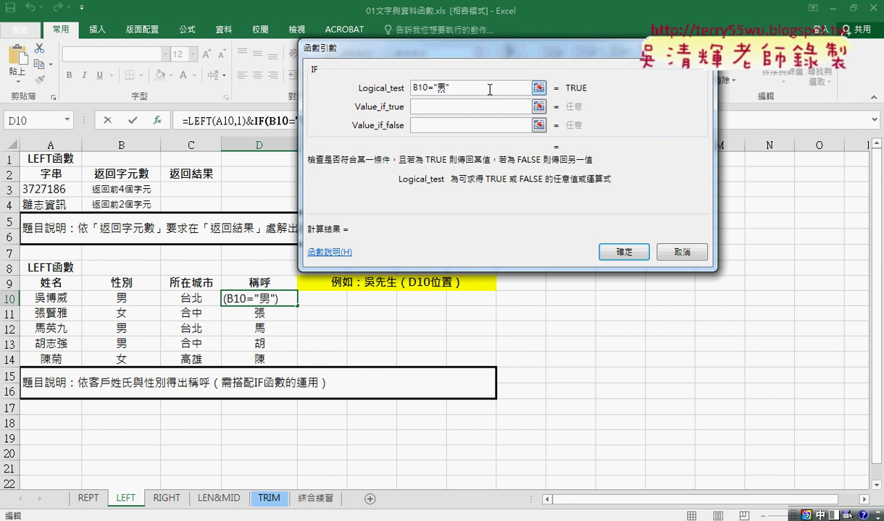
left_click(435, 109)
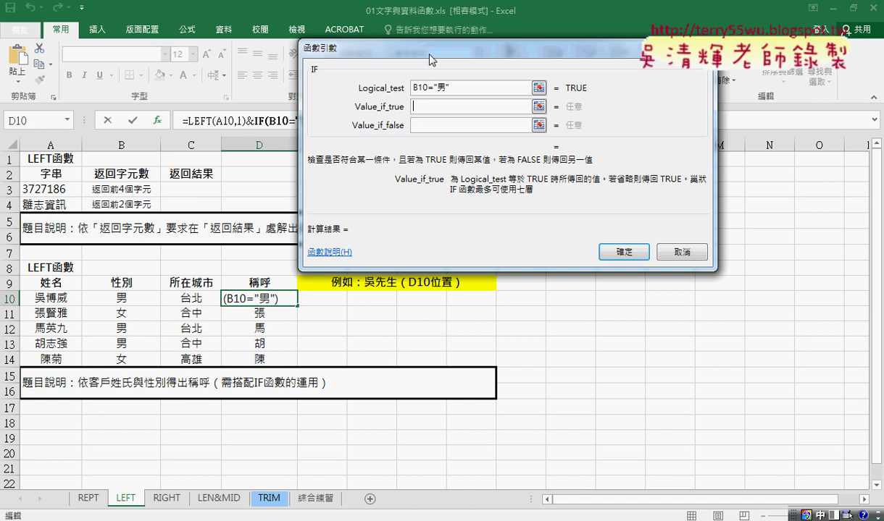
left_click_drag(409, 51, 495, 60)
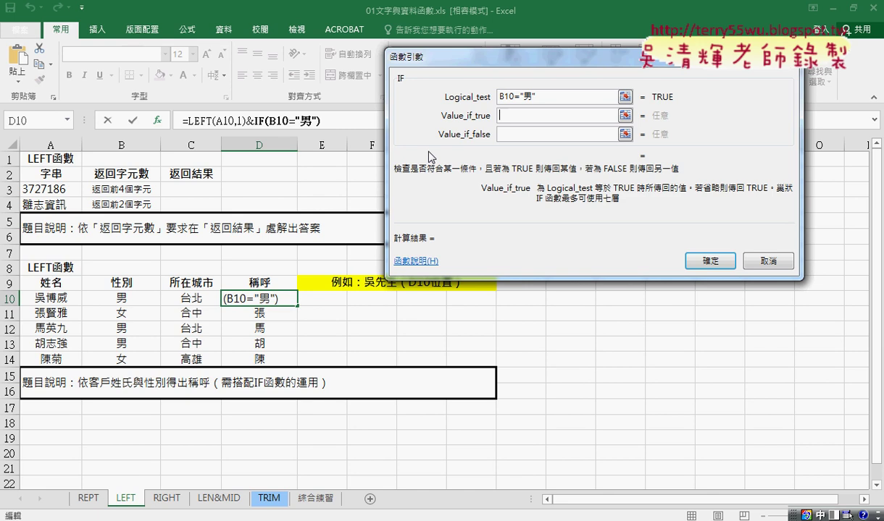
Set the IF results to 先生 if true and 小姐 if false, and confirm
key("Tab")
type("先")
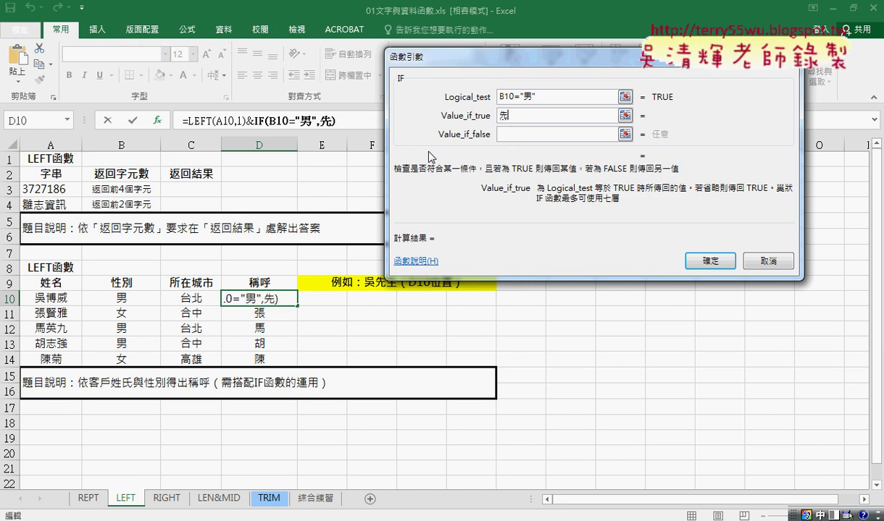
type("生")
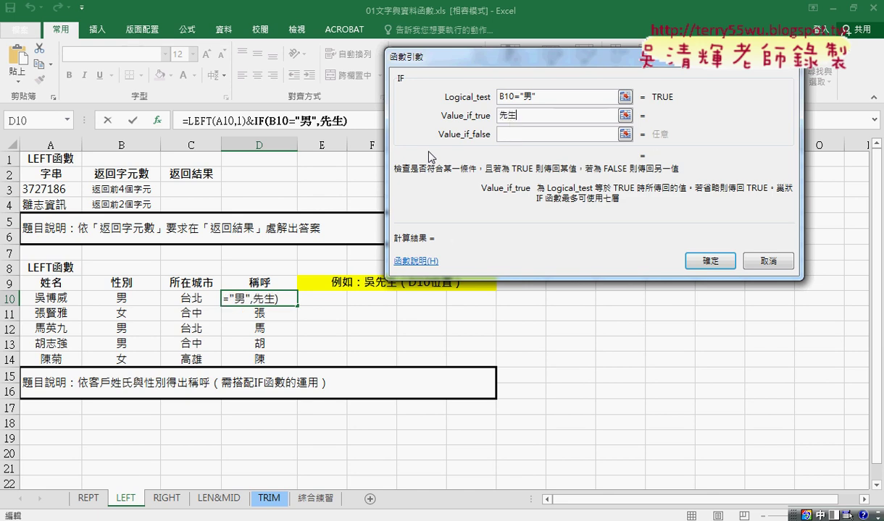
key("Tab")
type("小")
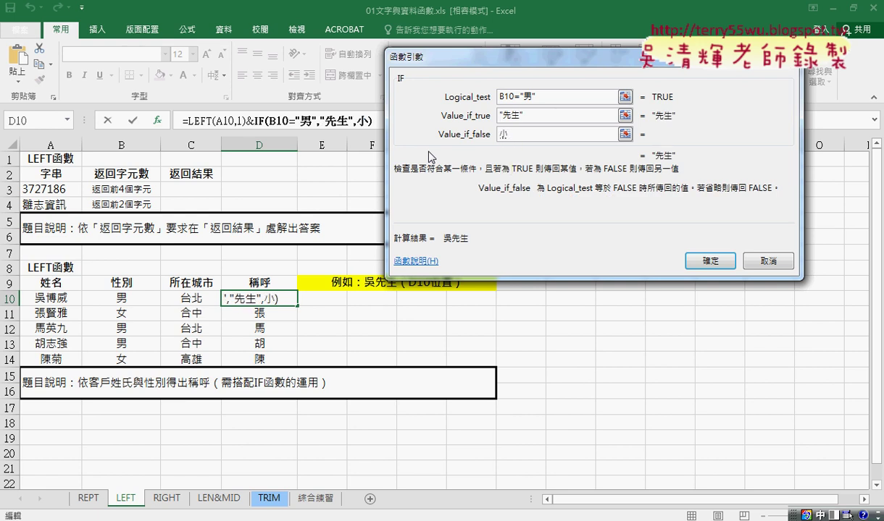
type("姐")
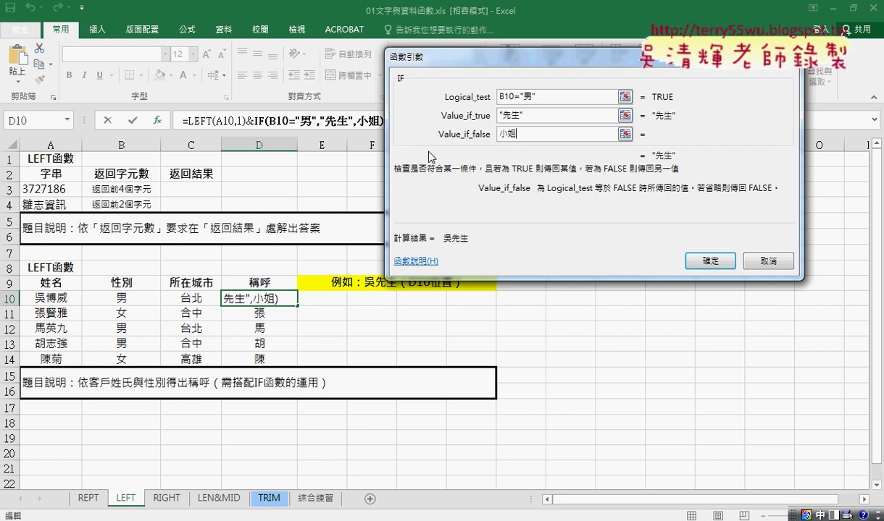
left_click(531, 113)
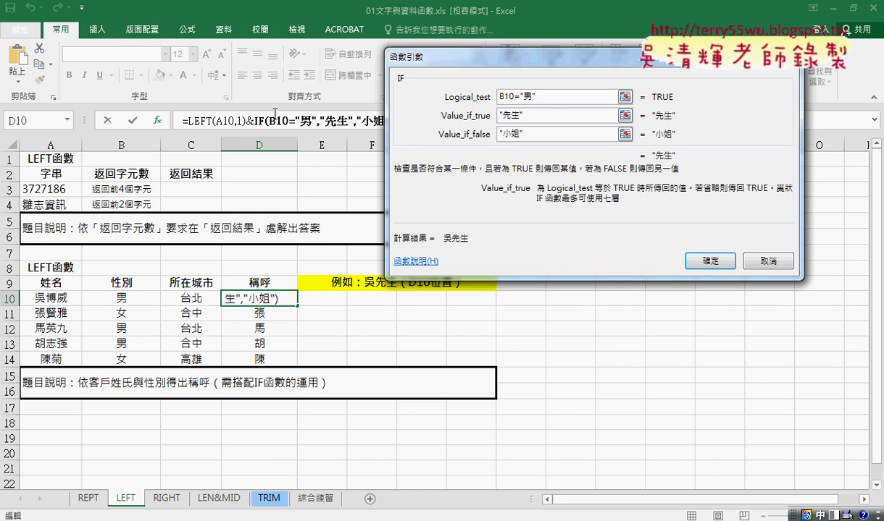
left_click(717, 264)
Fill =LEFT(A10,1)&IF(B10="男","先生","小姐") down to D14, then go to the RIGHT sheet
left_click_drag(297, 306, 300, 368)
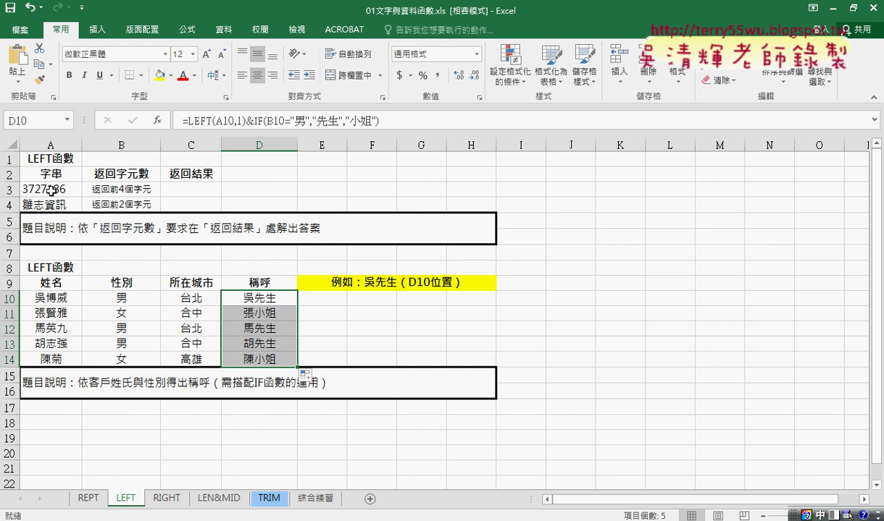
left_click(165, 500)
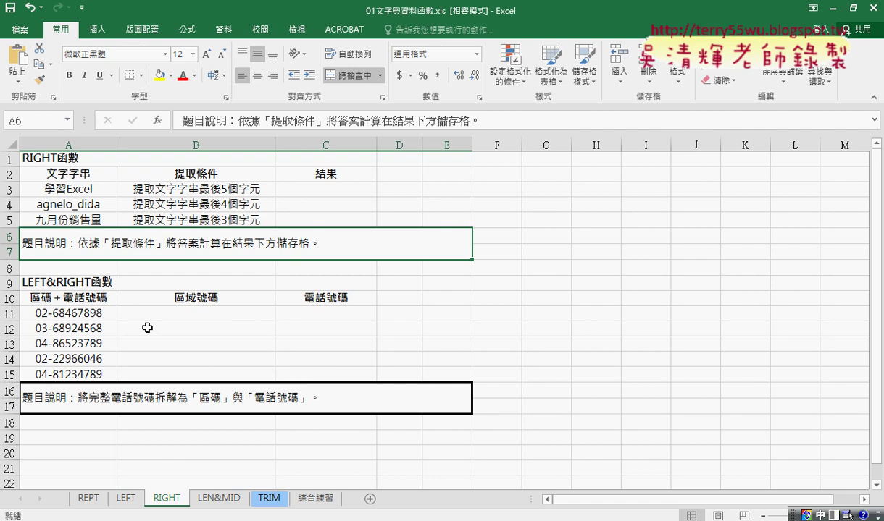
On the 綜合練習 sheet, clear E4 and mark the & hint and 手機 column
left_click(317, 500)
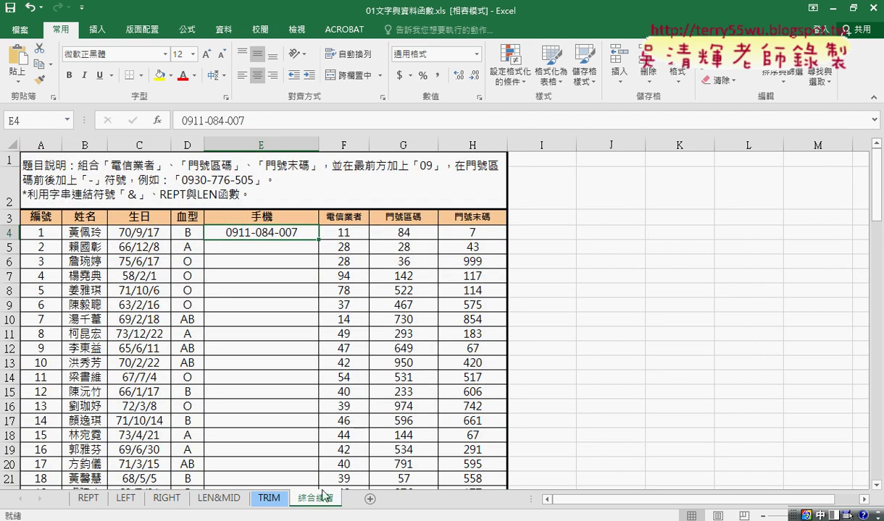
key("Delete")
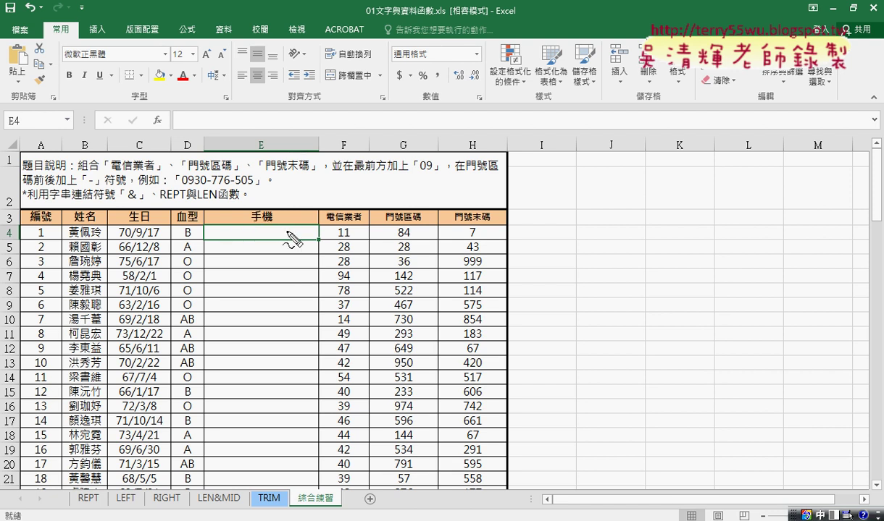
left_click_drag(121, 203, 217, 204)
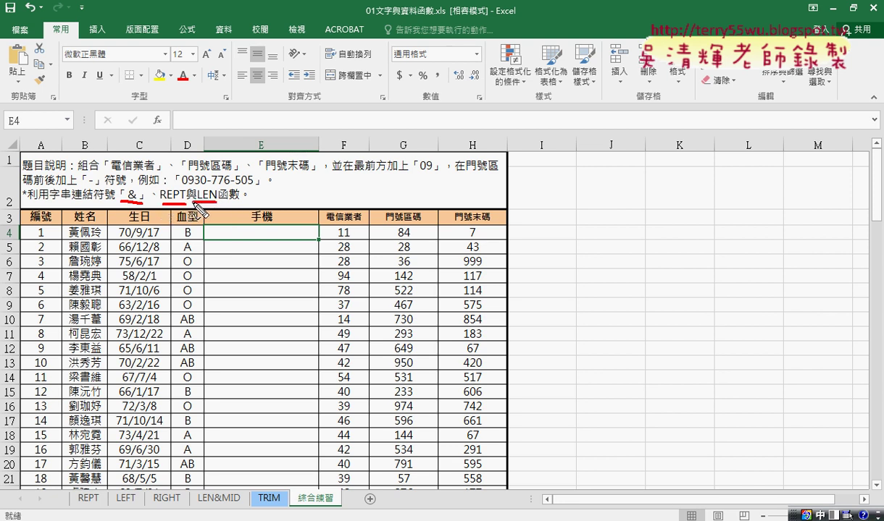
mouse_move(207, 238)
left_mouse_down()
mouse_move(300, 223)
mouse_move(203, 238)
left_mouse_up()
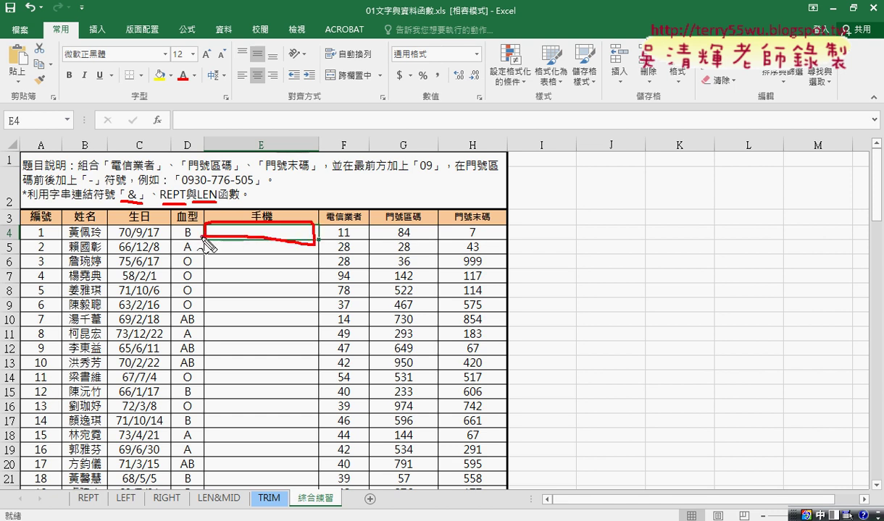
mouse_move(337, 173)
left_mouse_down()
mouse_move(294, 213)
mouse_move(313, 207)
left_mouse_up()
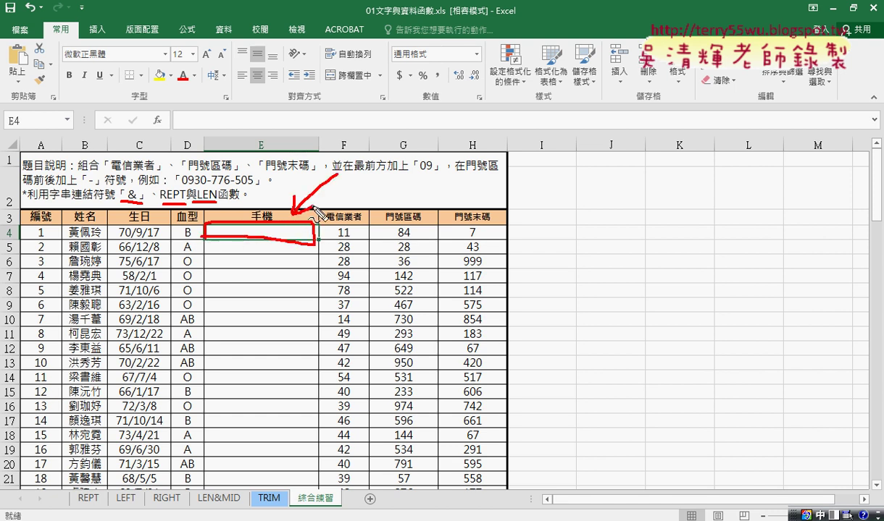